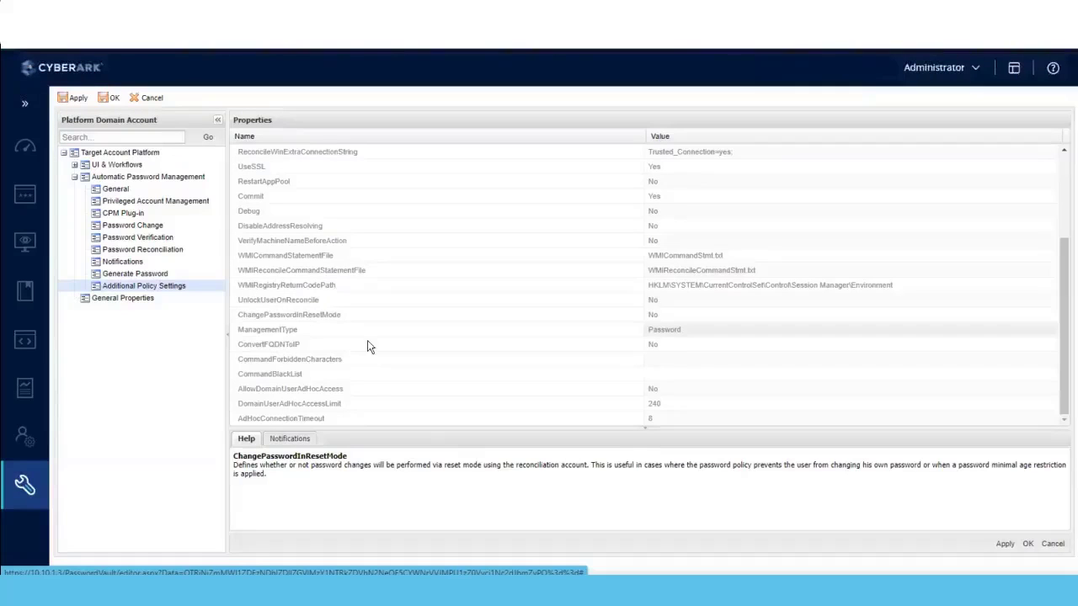
- Review the DisableAddressResolving setting in the additional policy settings, and view the platform's general properties
{"action": "left_click", "coordinate": [288, 226]}
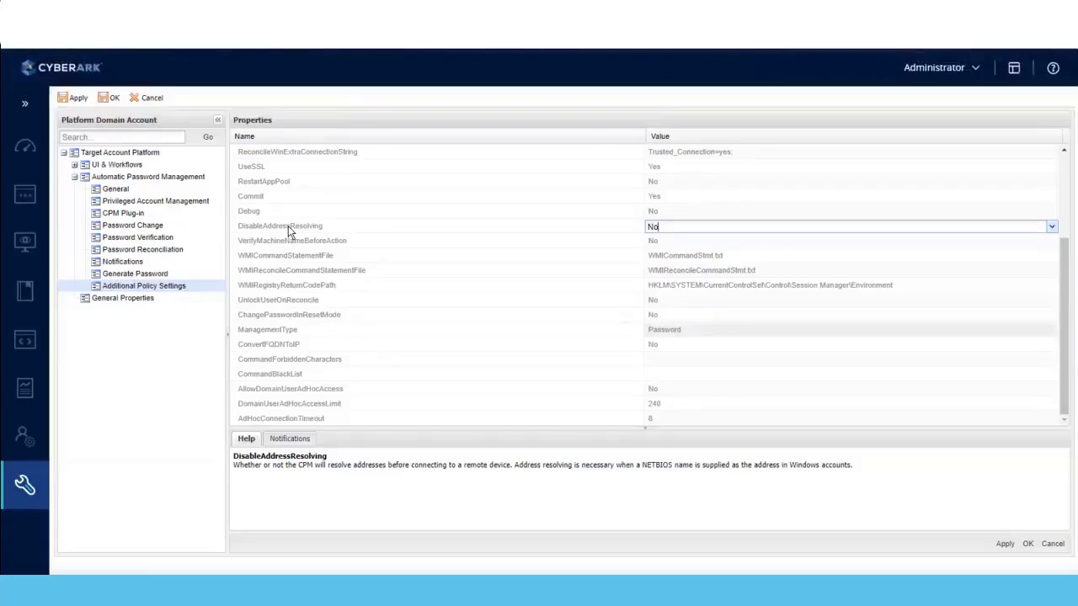
{"action": "left_click", "coordinate": [312, 510]}
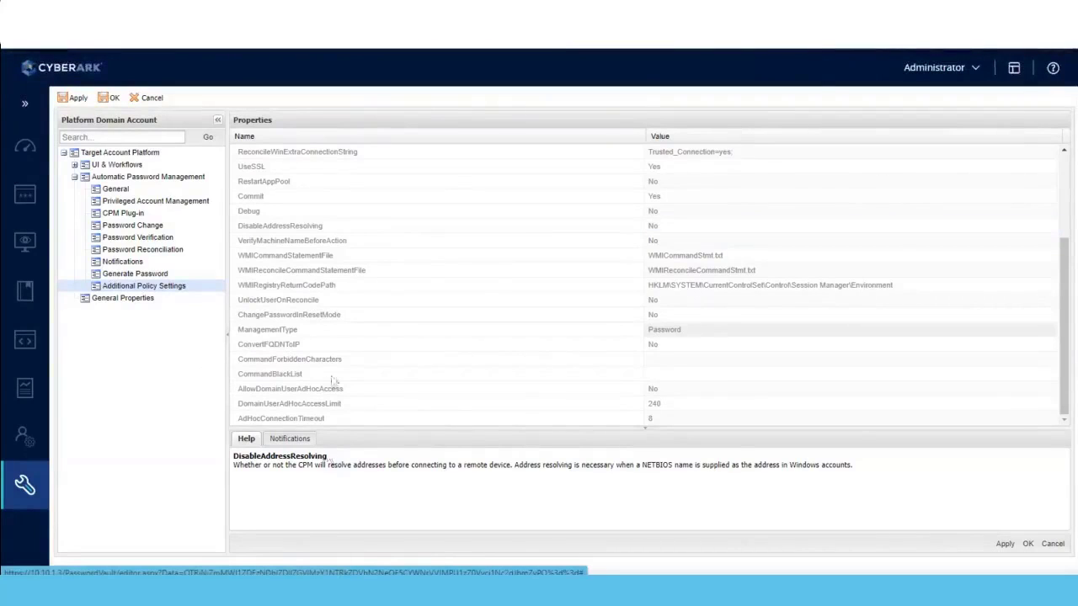
{"action": "left_click", "coordinate": [145, 303]}
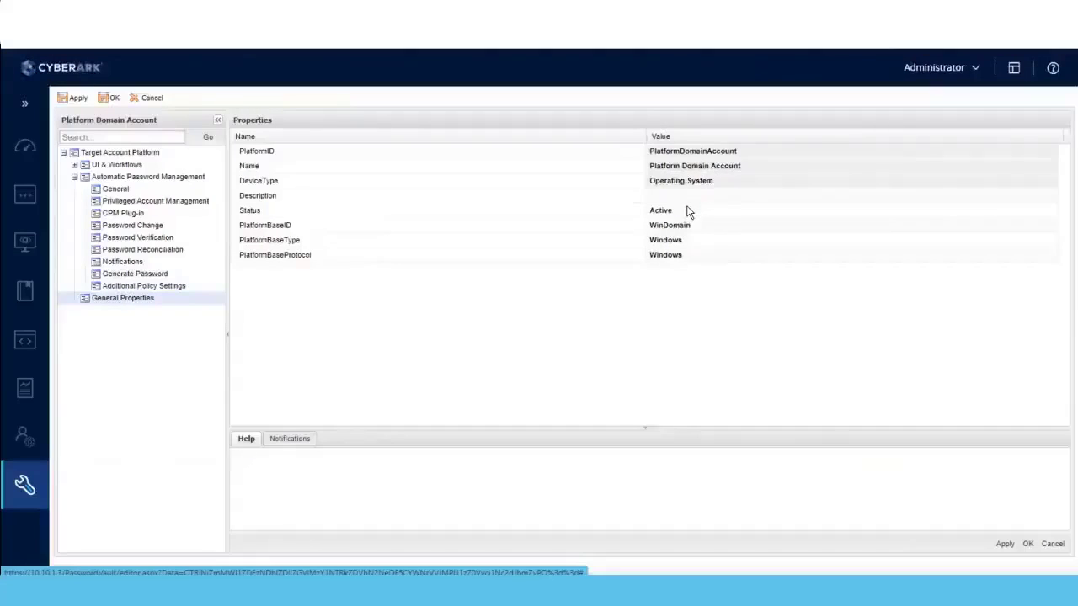
- Look through the UI & Workflows settings, including the required account properties and the Privileged Session Management settings
{"action": "left_click", "coordinate": [74, 165]}
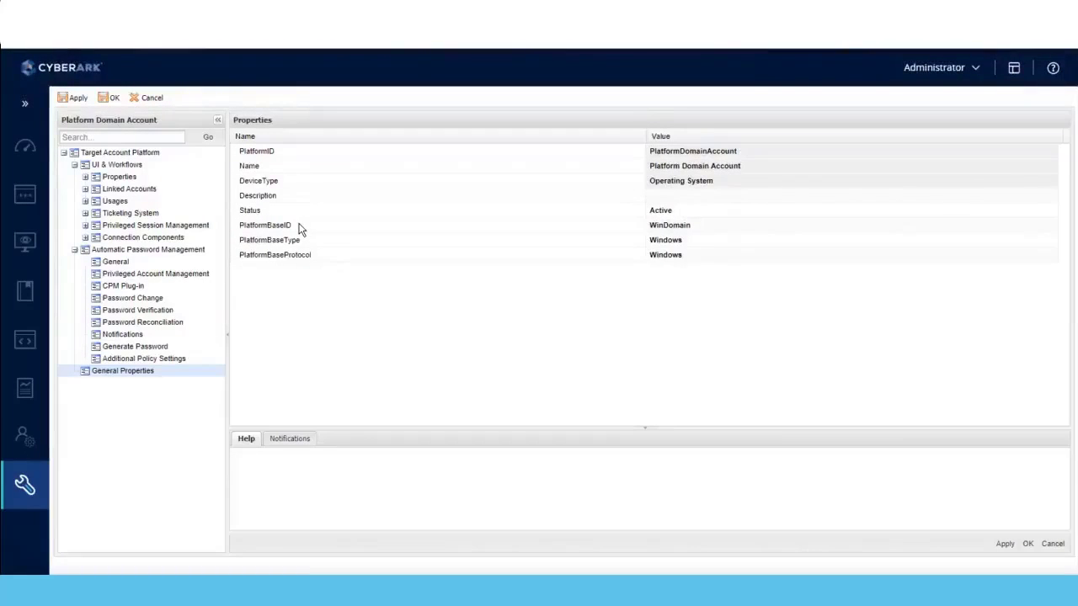
{"action": "left_click", "coordinate": [125, 167]}
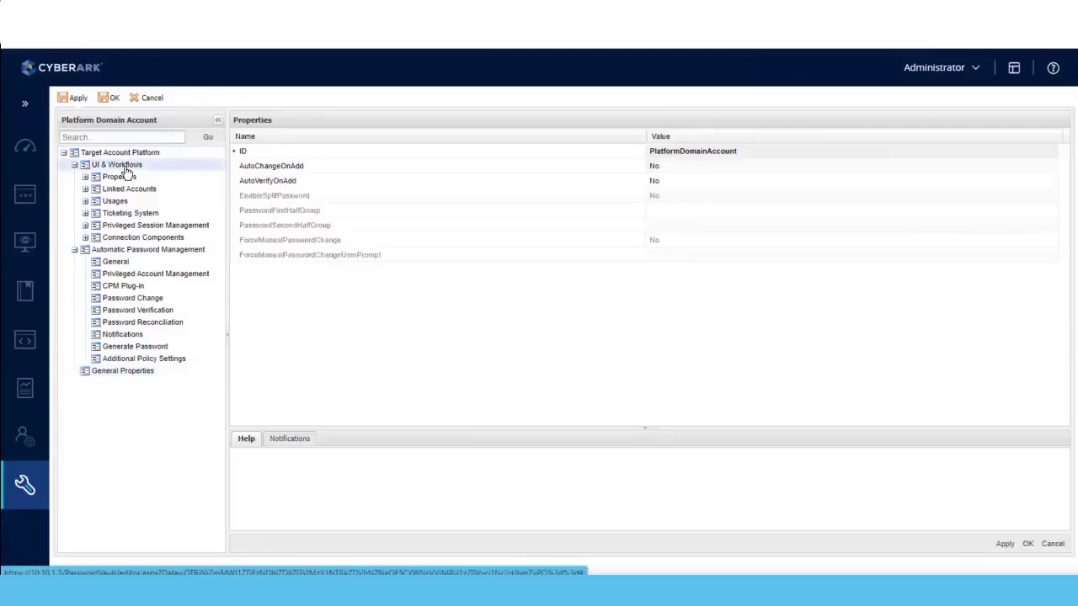
{"action": "left_click", "coordinate": [86, 177]}
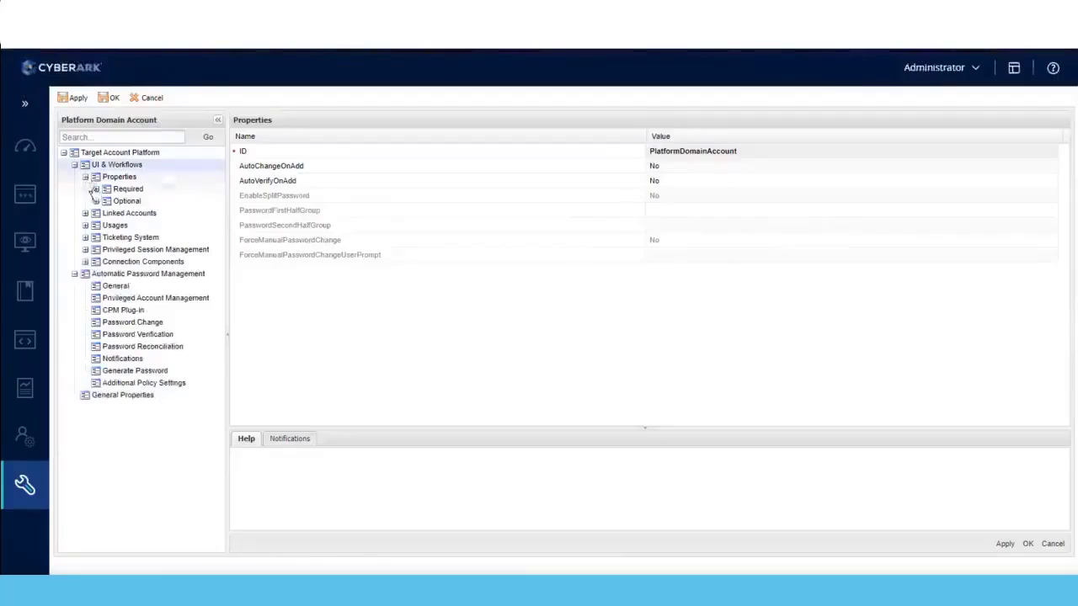
{"action": "left_click", "coordinate": [96, 190]}
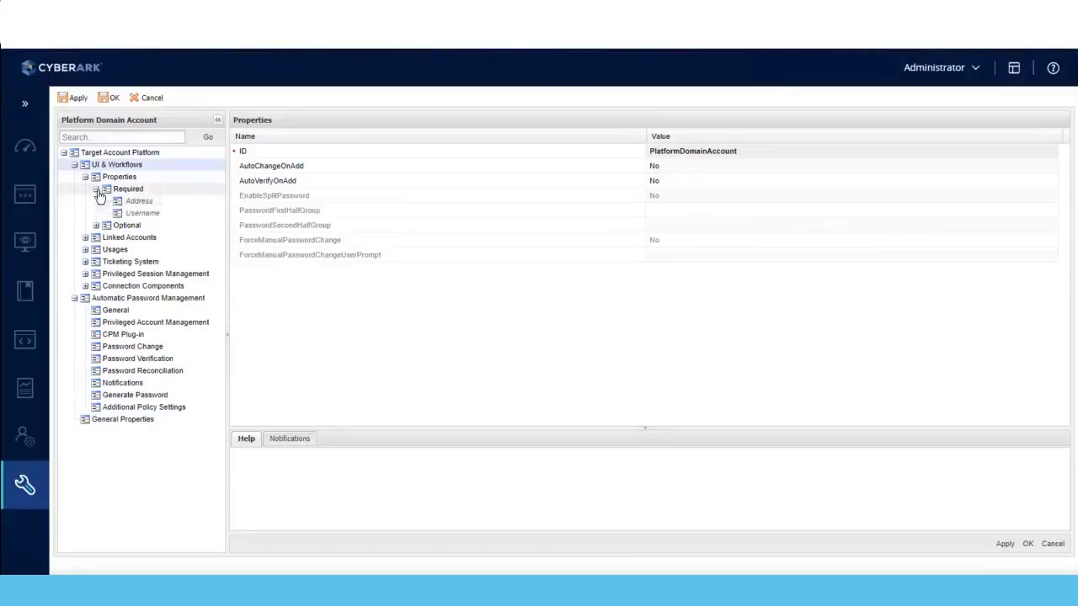
{"action": "left_click", "coordinate": [96, 190]}
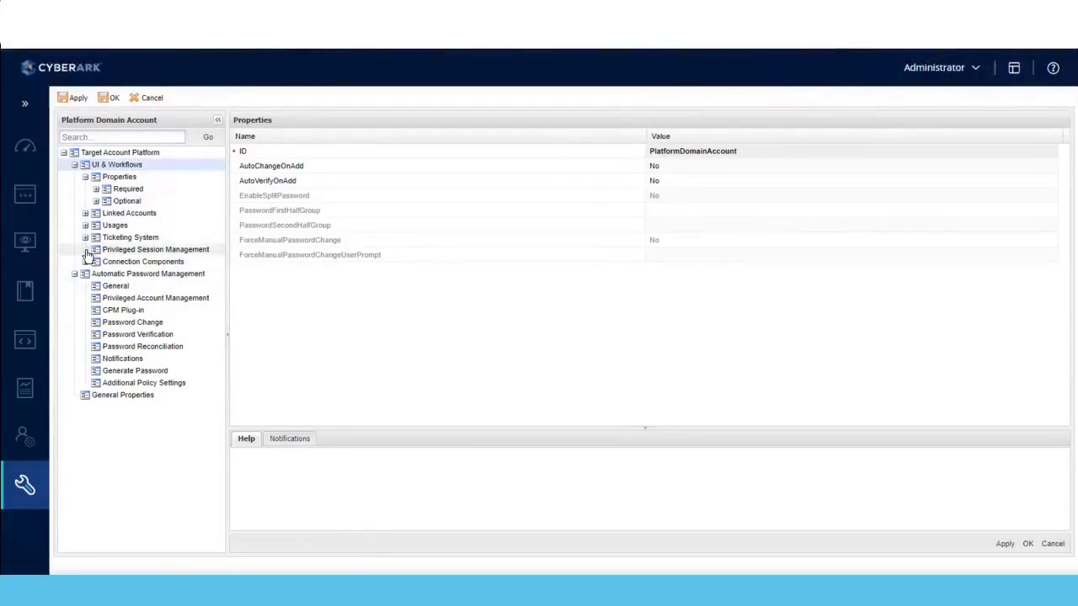
{"action": "left_click", "coordinate": [114, 251]}
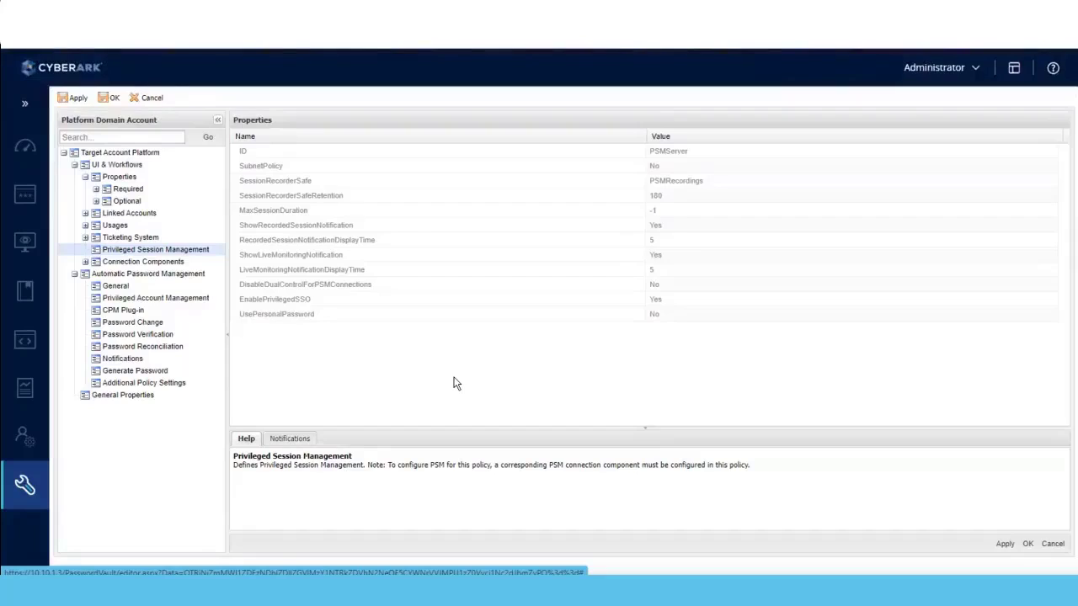
- Examine the Address and Username entries among the platform's required account properties
{"action": "left_click", "coordinate": [85, 178]}
{"action": "left_click", "coordinate": [111, 178]}
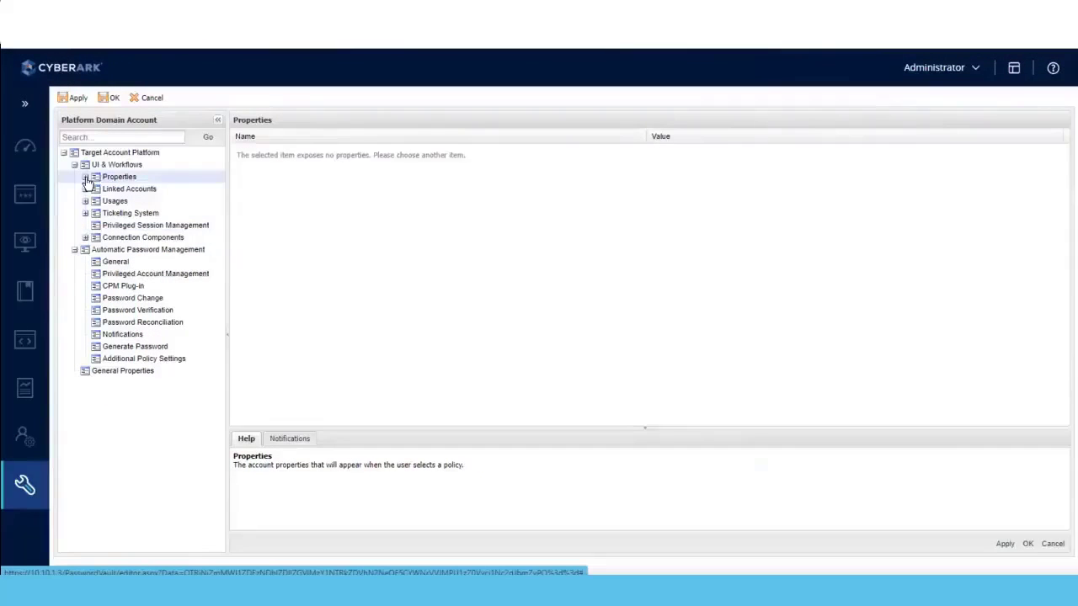
{"action": "left_click", "coordinate": [85, 178]}
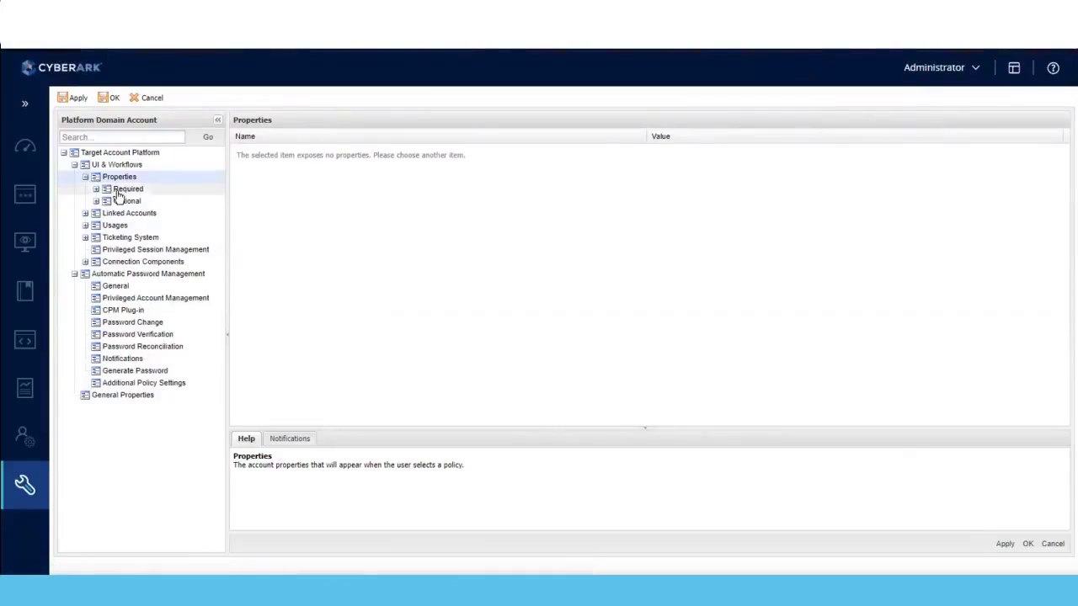
{"action": "left_click", "coordinate": [118, 193]}
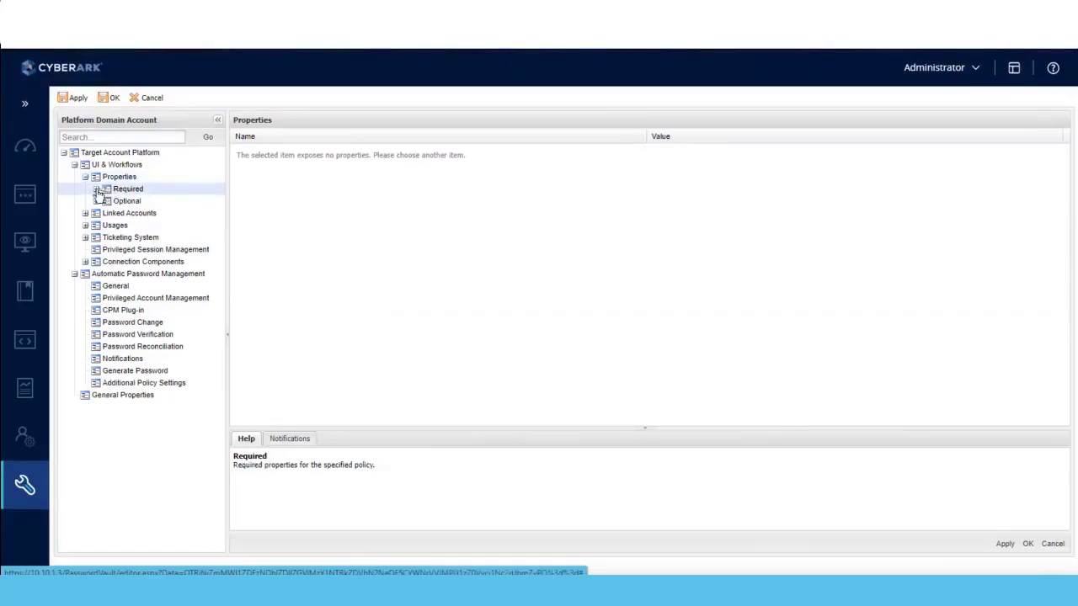
{"action": "left_click", "coordinate": [97, 190]}
{"action": "left_click", "coordinate": [134, 203]}
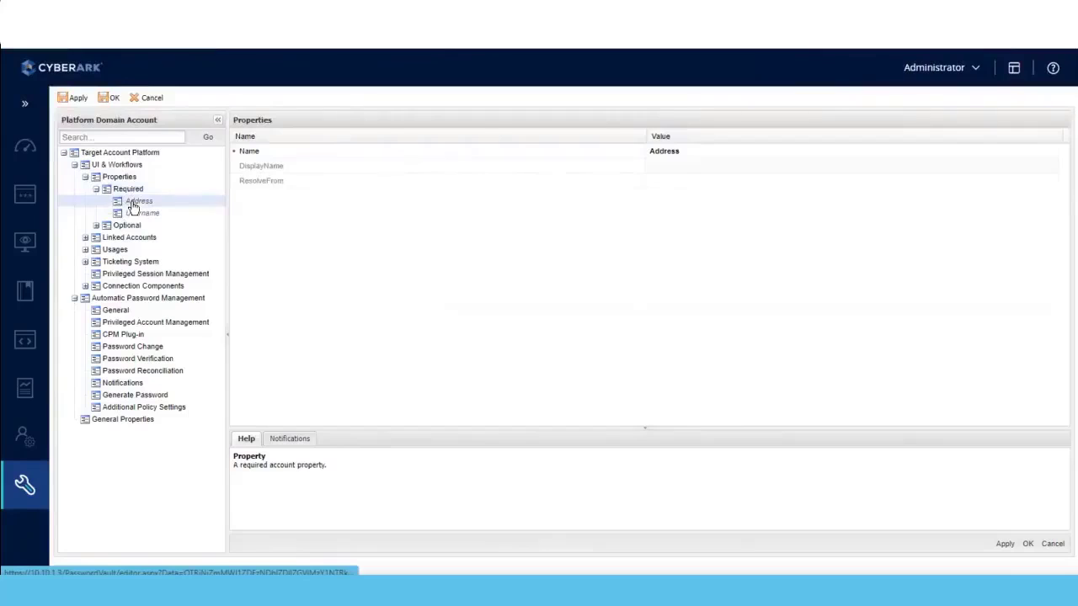
{"action": "left_click", "coordinate": [133, 216]}
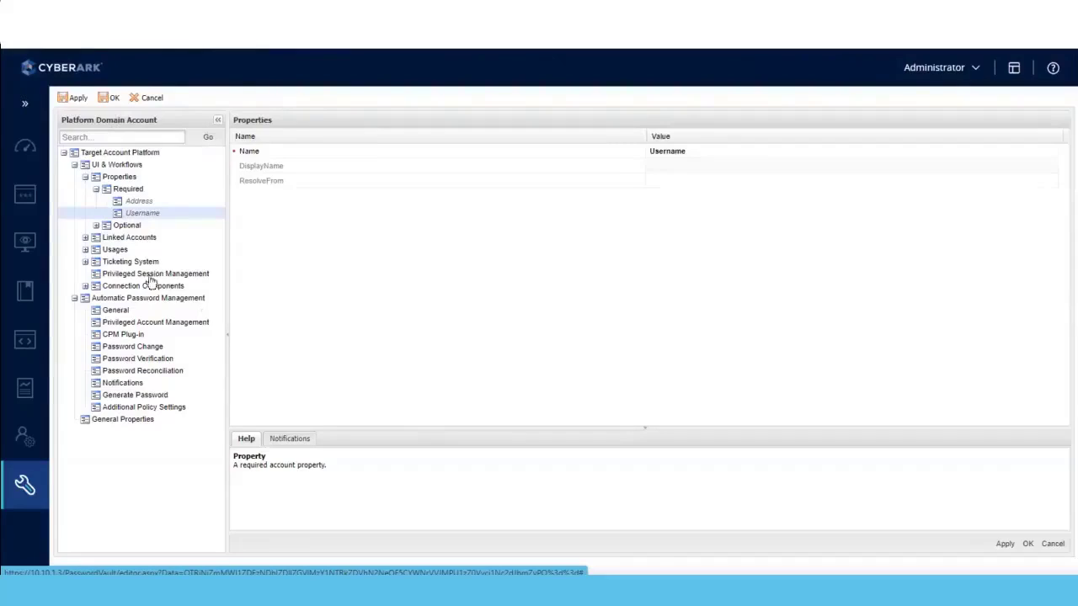
- View the optional account properties and examine the LogonAccount and ReconcileAccount linked accounts
{"action": "left_click", "coordinate": [96, 190]}
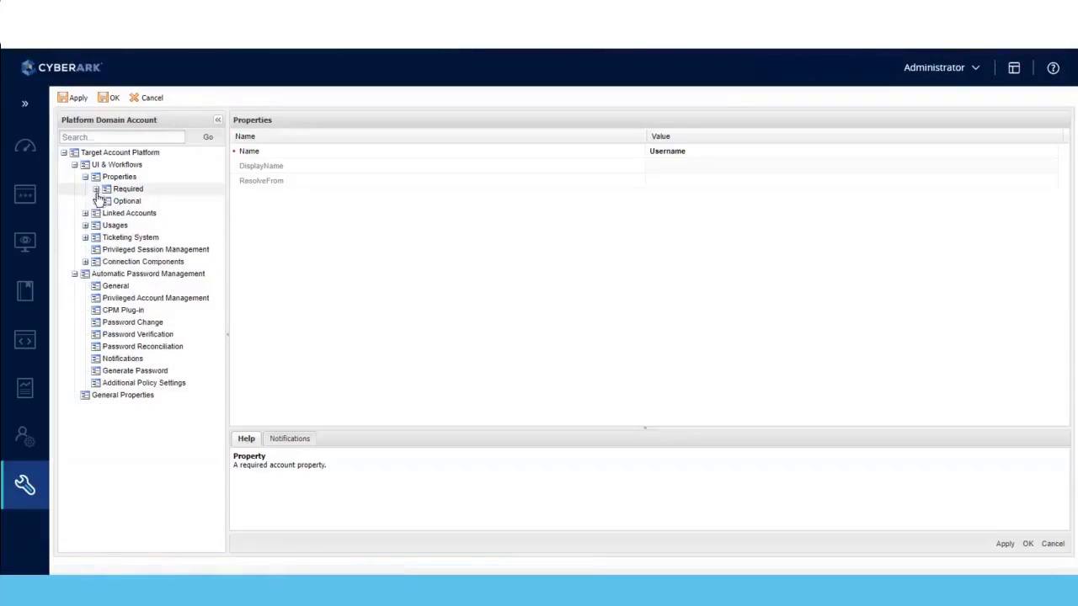
{"action": "left_click", "coordinate": [96, 202]}
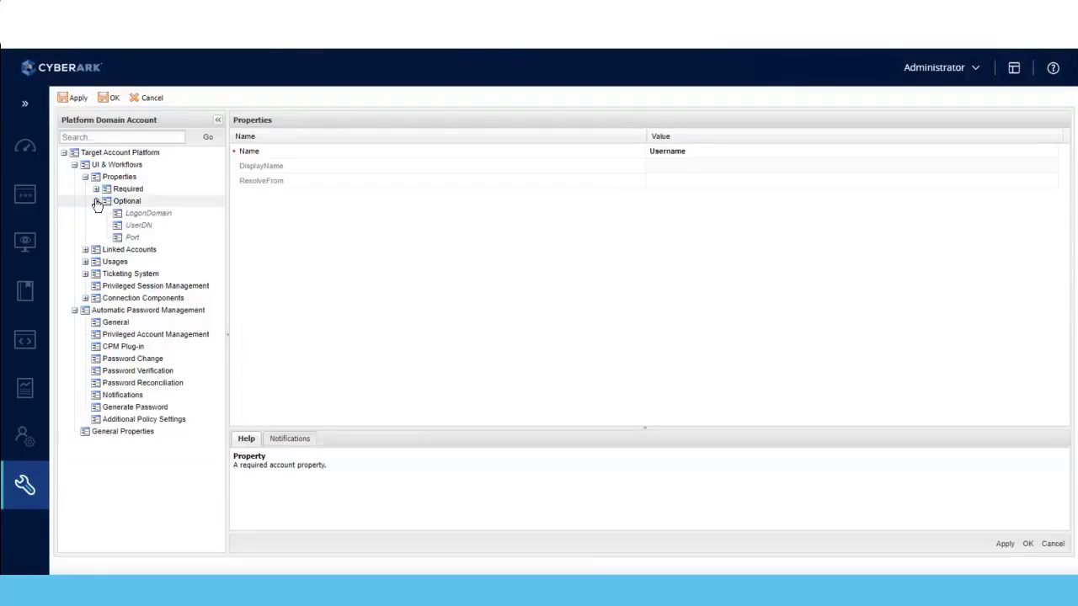
{"action": "left_click", "coordinate": [96, 202]}
{"action": "left_click", "coordinate": [85, 213]}
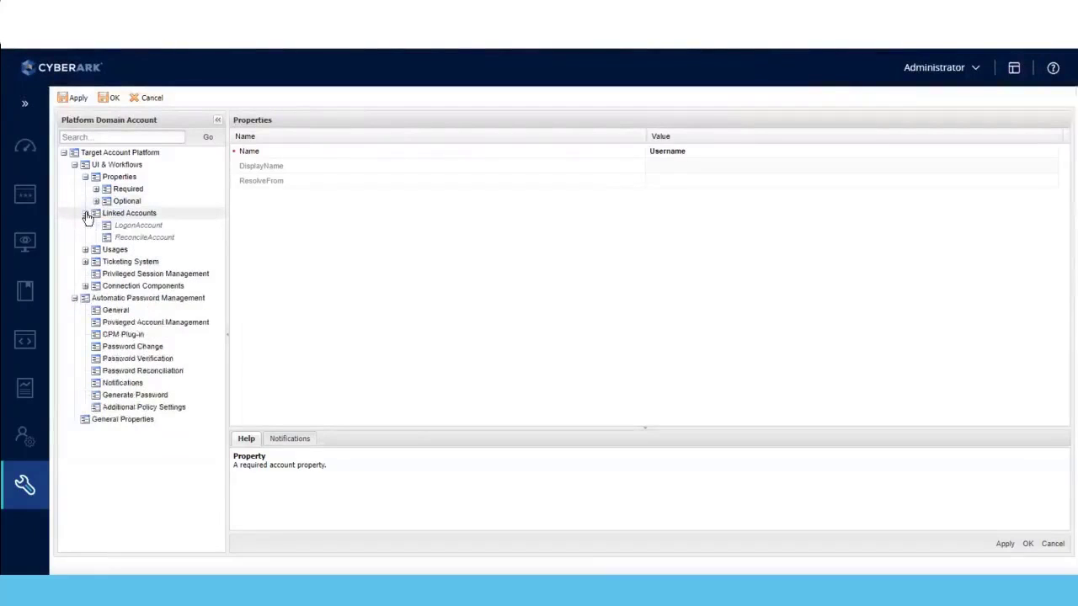
{"action": "left_click", "coordinate": [135, 225]}
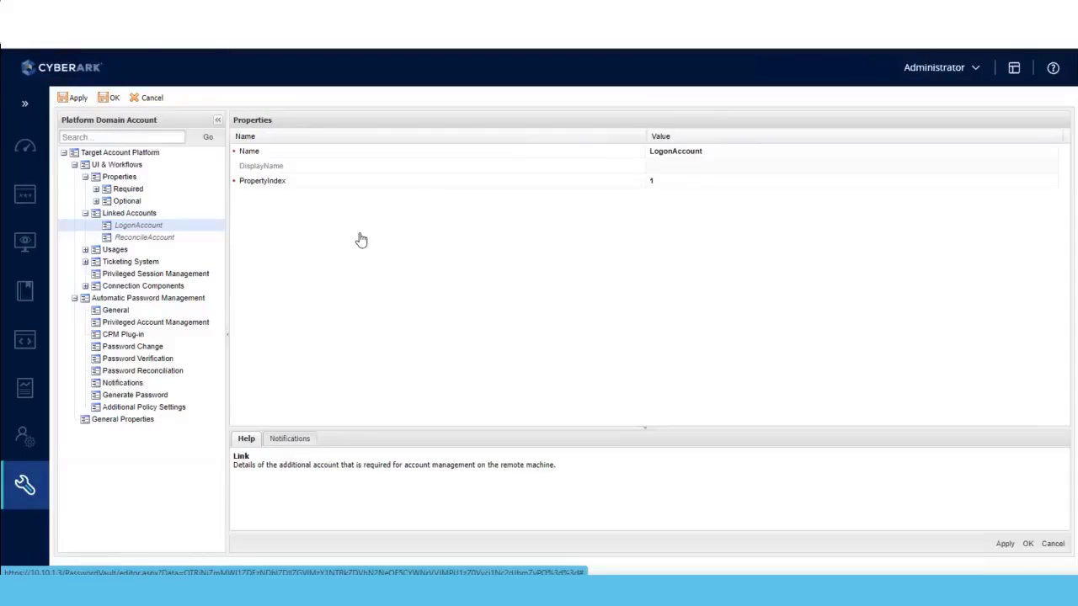
{"action": "left_click", "coordinate": [164, 241]}
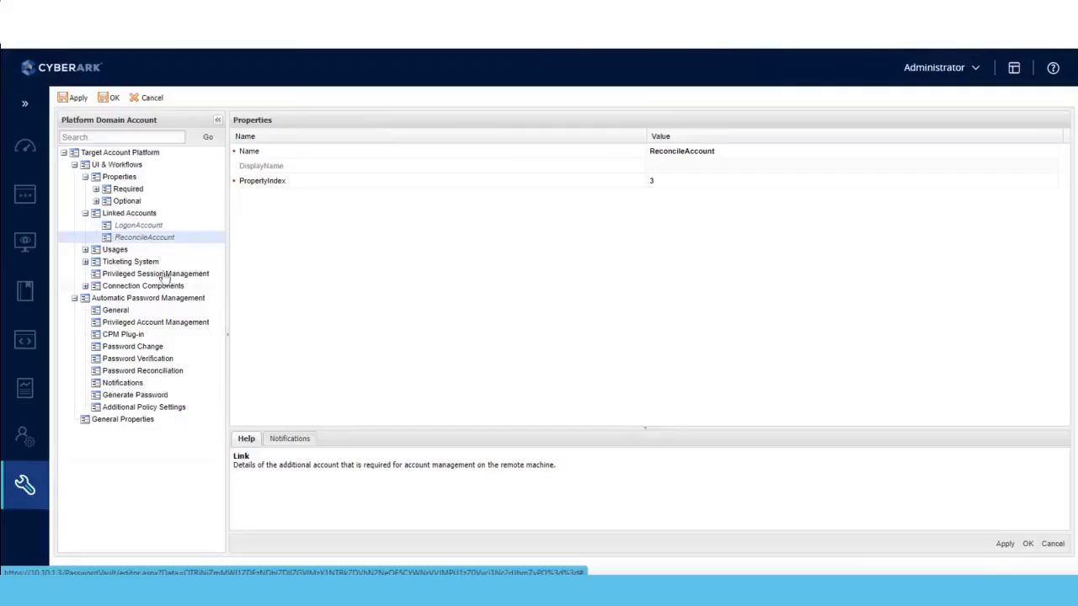
- Examine the platform's Usages, including the WinService entry and the actions available for it
{"action": "left_click", "coordinate": [86, 250]}
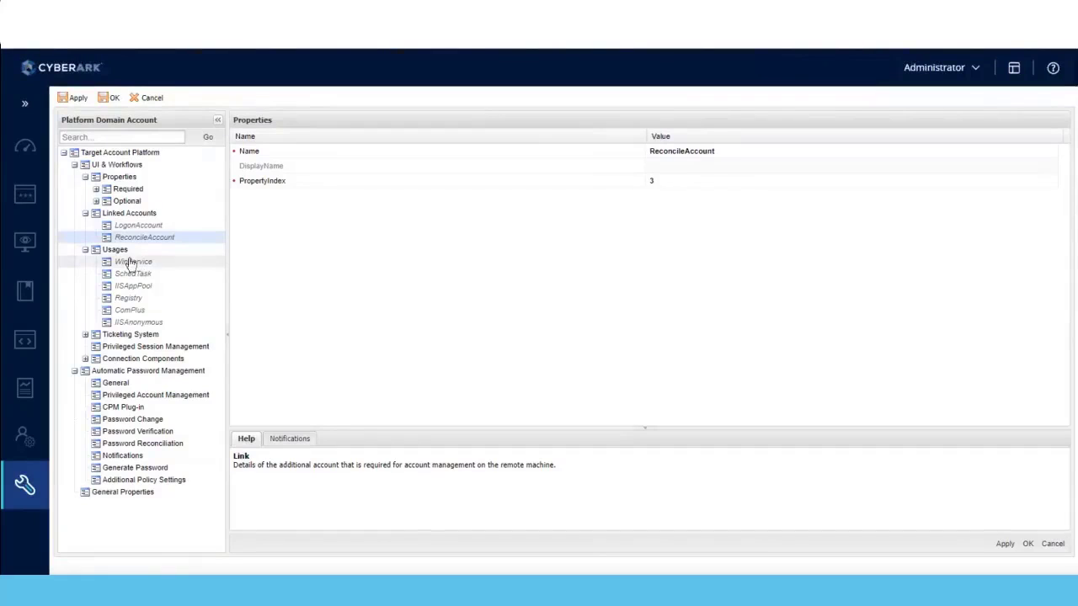
{"action": "left_click", "coordinate": [118, 254]}
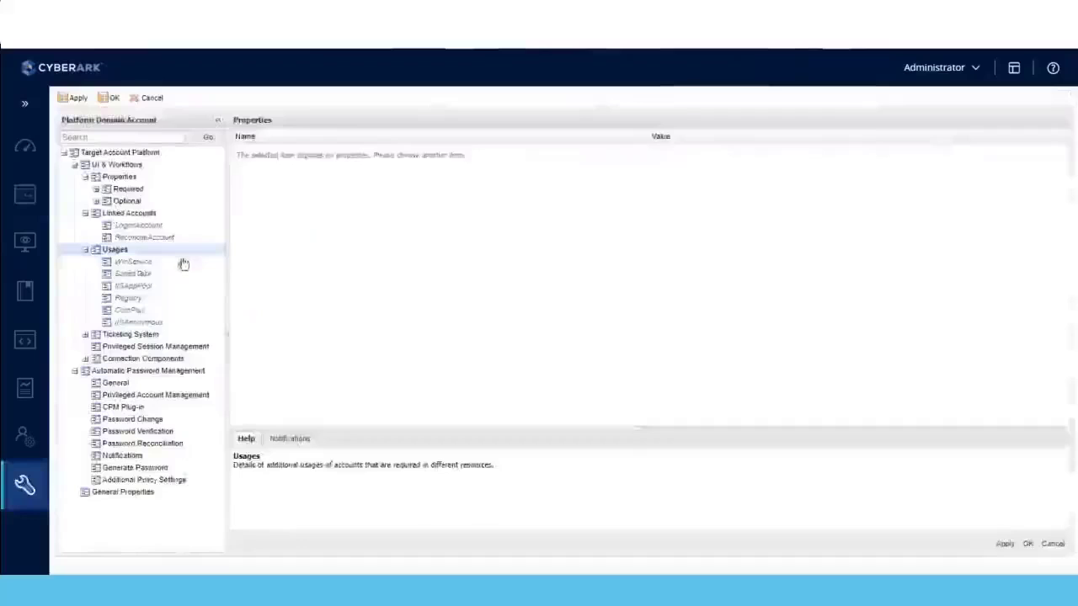
{"action": "left_click", "coordinate": [135, 264]}
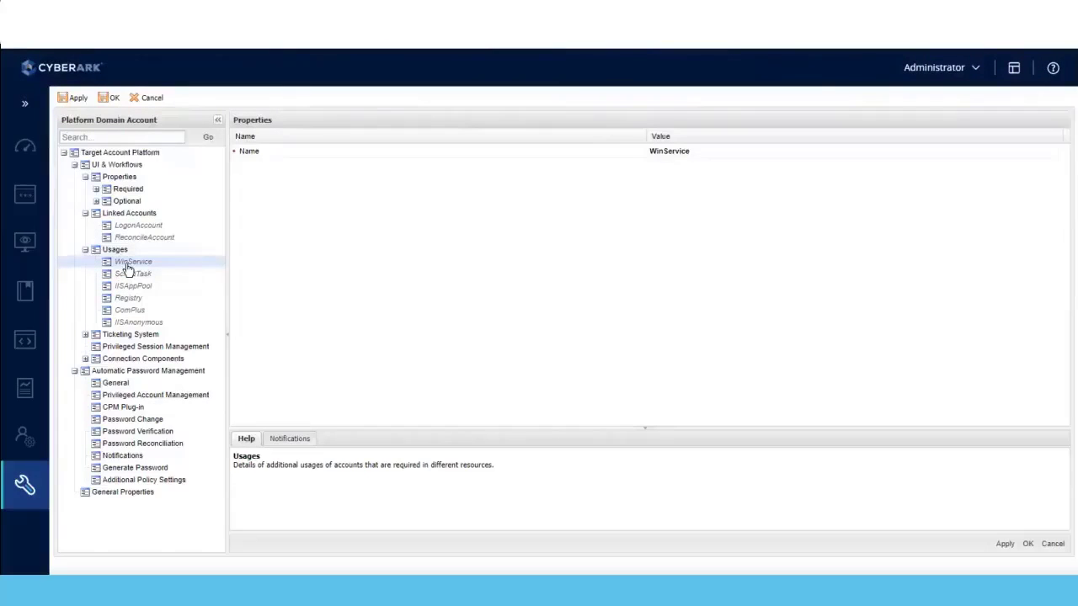
{"action": "right_click", "coordinate": [390, 276]}
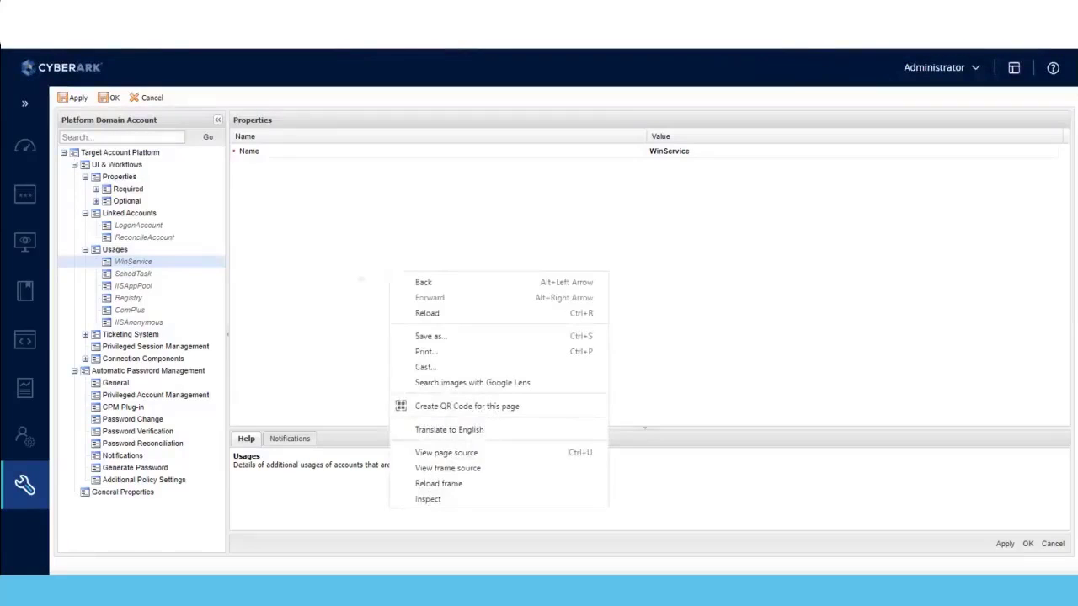
{"action": "left_click", "coordinate": [338, 272]}
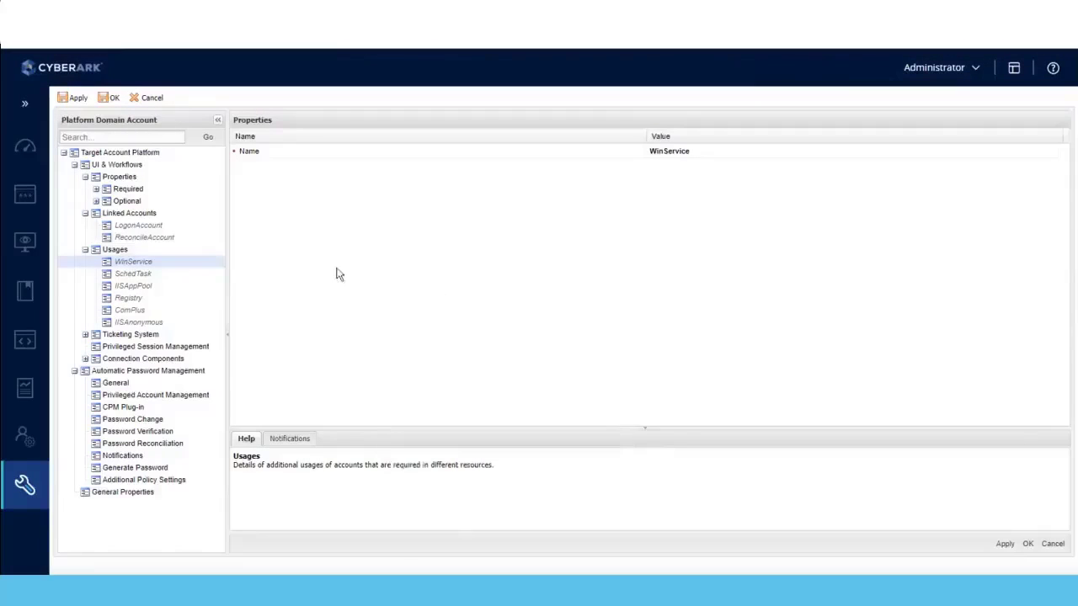
{"action": "right_click", "coordinate": [150, 268]}
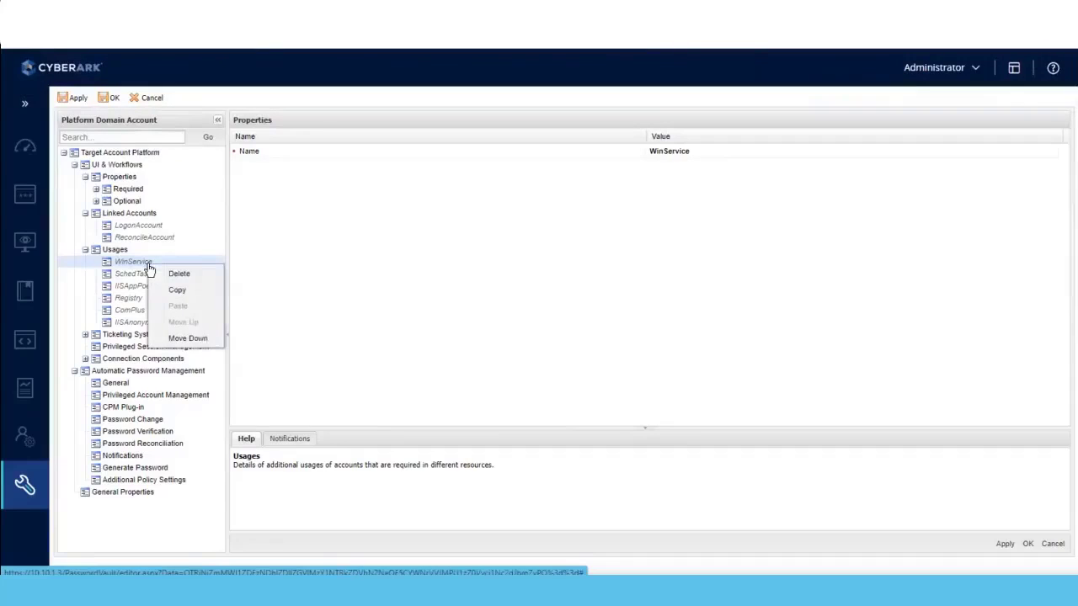
{"action": "left_click", "coordinate": [133, 513]}
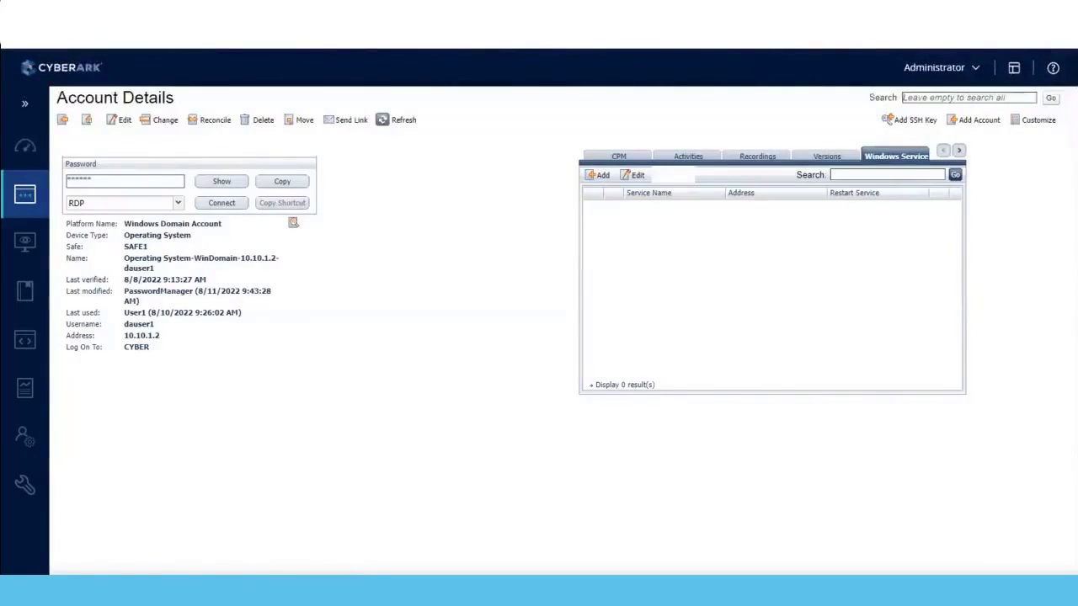
- Switch to the Windows Services console and inspect the Log On settings of the CyberArk Password Manager service without changing them
{"action": "key", "text": "alt+Tab"}
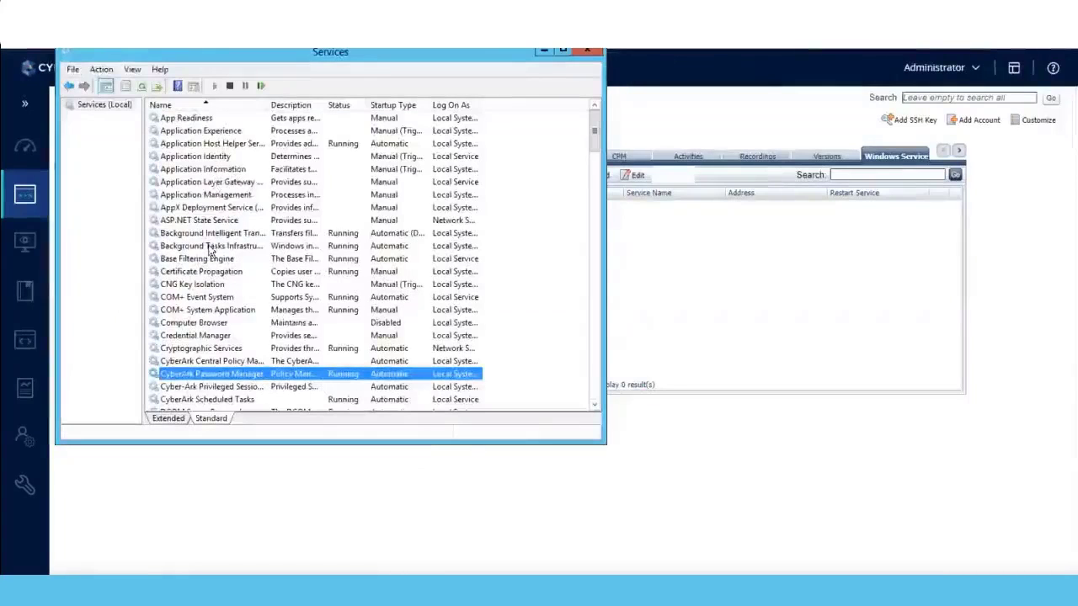
{"action": "right_click", "coordinate": [187, 380]}
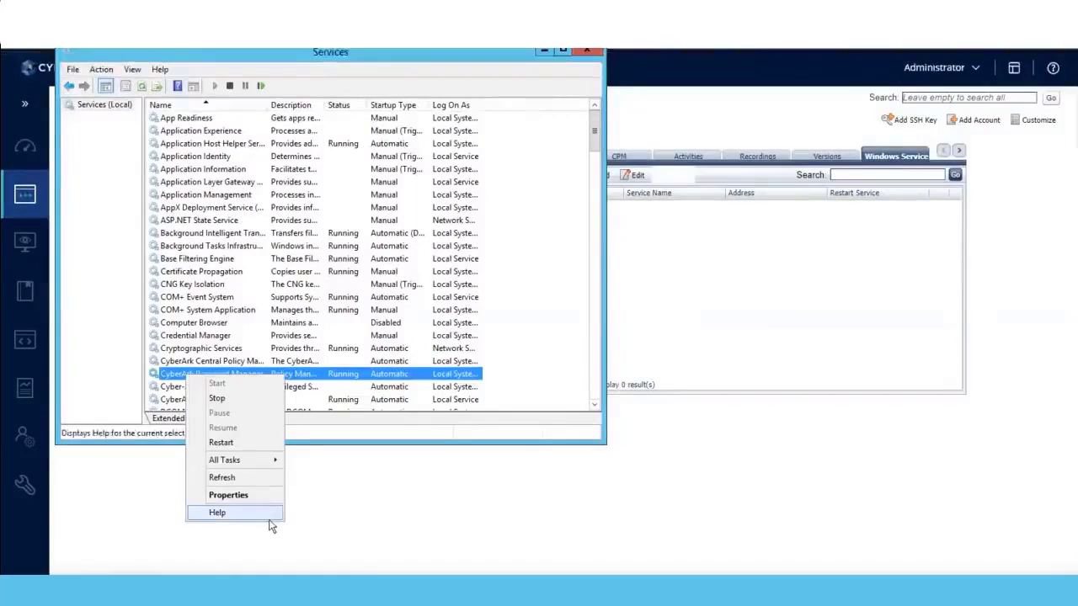
{"action": "left_click", "coordinate": [242, 497]}
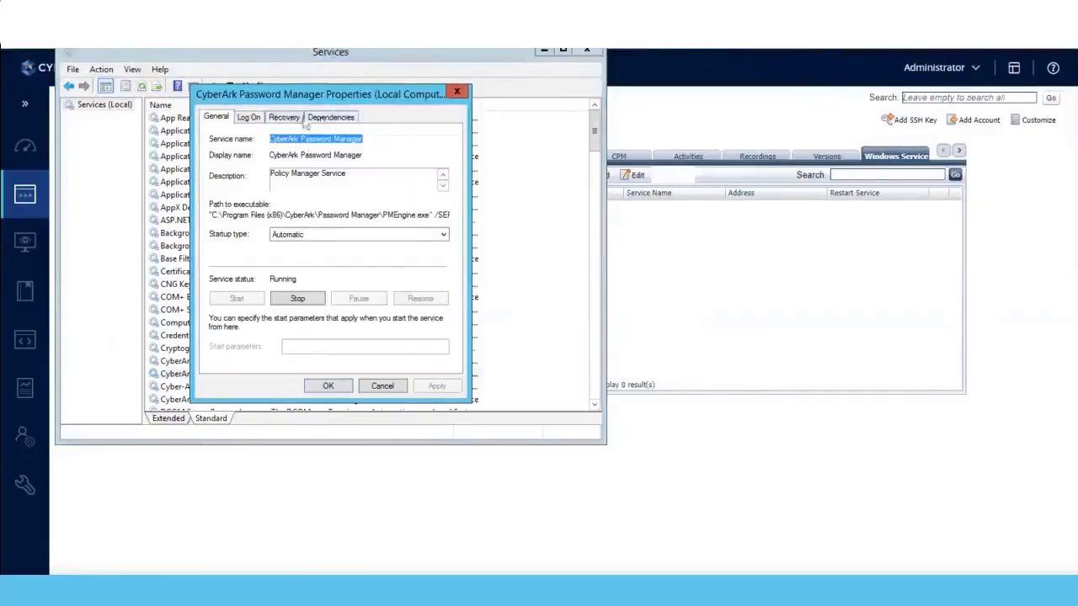
{"action": "left_click", "coordinate": [253, 121]}
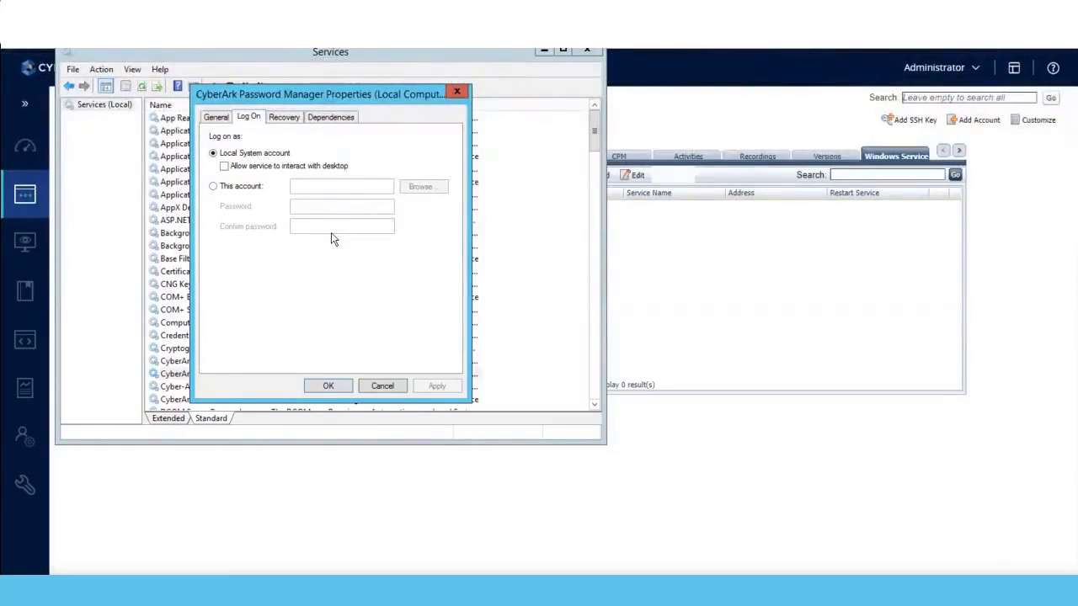
{"action": "left_click", "coordinate": [376, 386]}
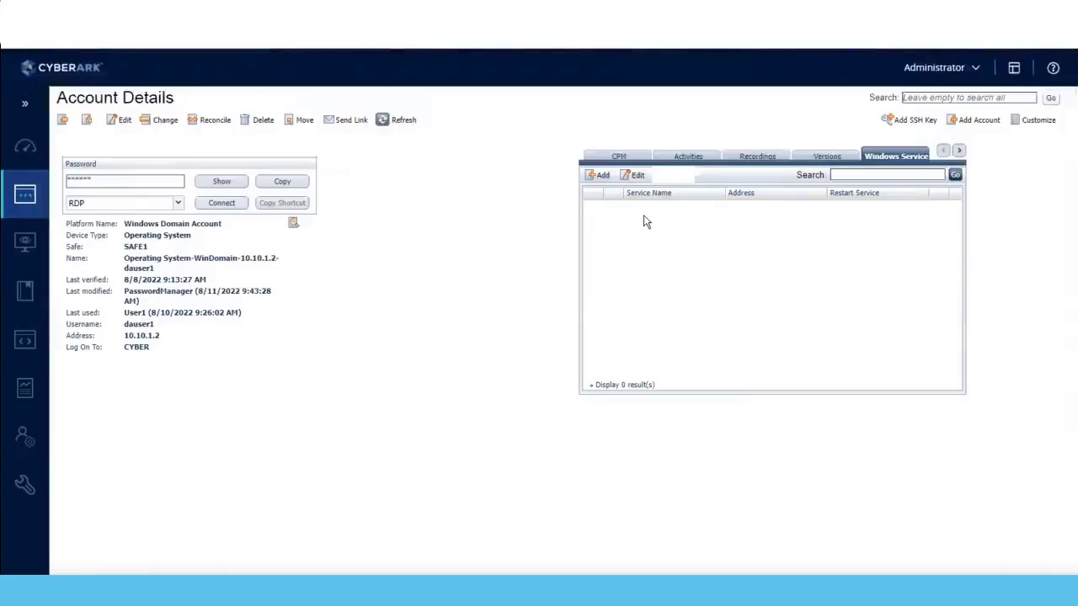
- View the form for adding a Windows service to the domain account, and cancel it without saving
{"action": "left_click", "coordinate": [604, 178]}
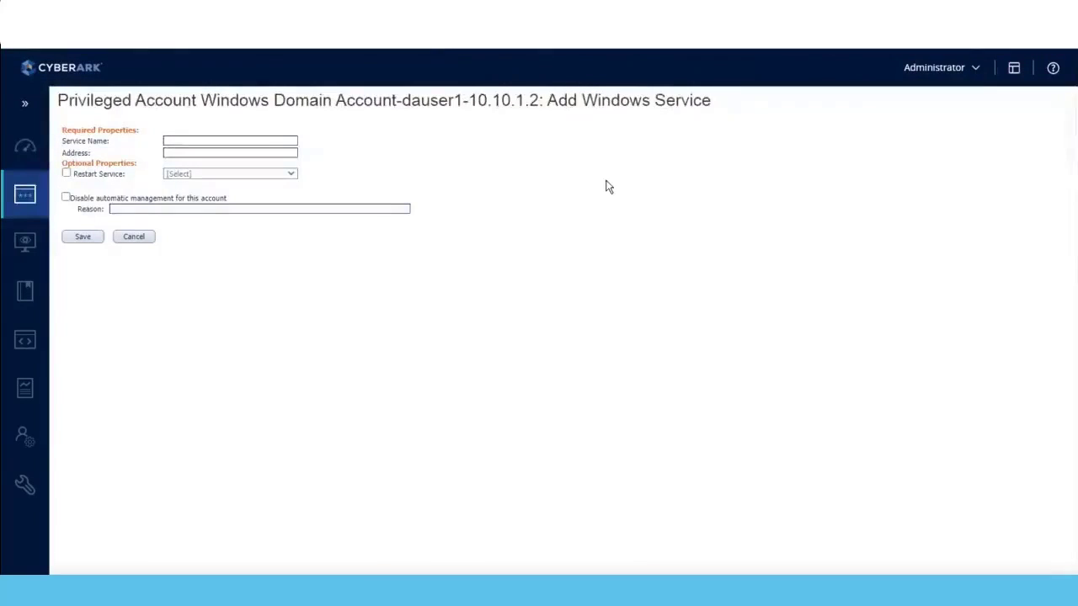
{"action": "left_click", "coordinate": [142, 240]}
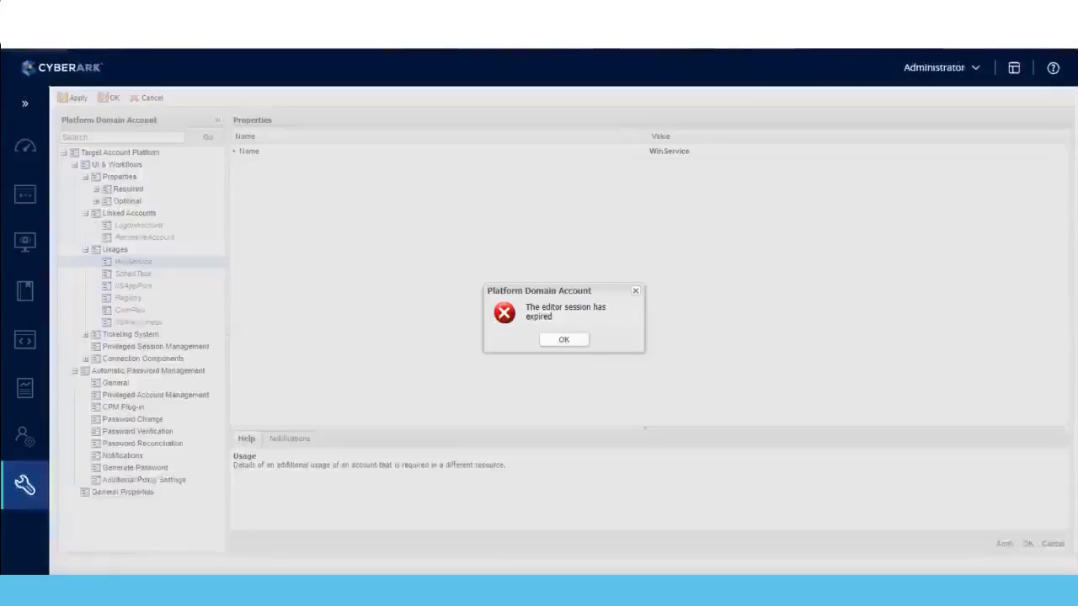
- Dismiss the expired editor session, reopen the Platform Domain Account platform for editing, and expand its UI & Workflows settings
{"action": "left_click", "coordinate": [563, 340]}
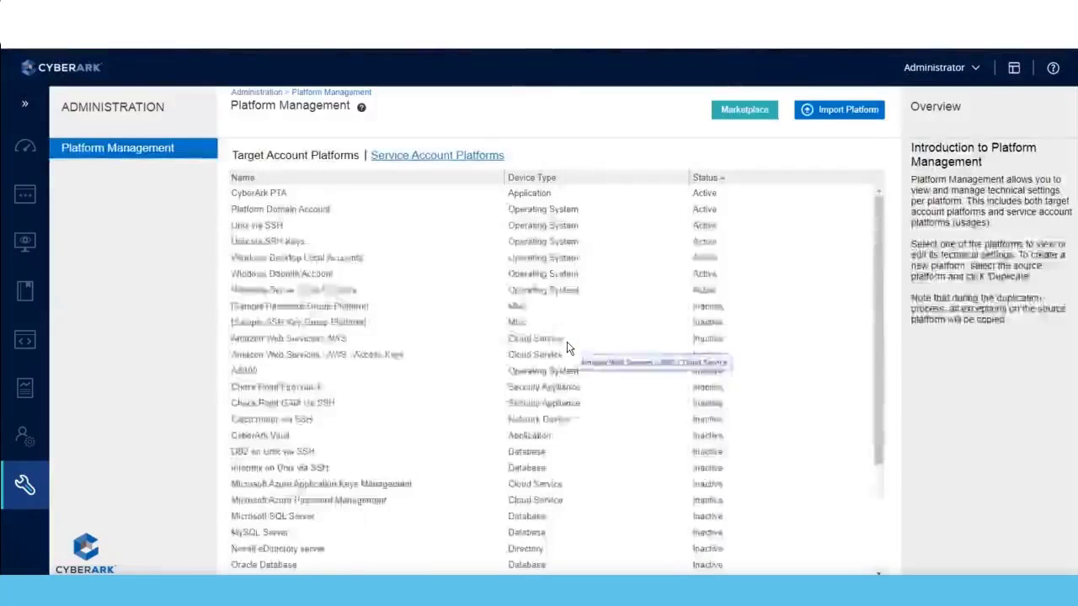
{"action": "left_click", "coordinate": [316, 211]}
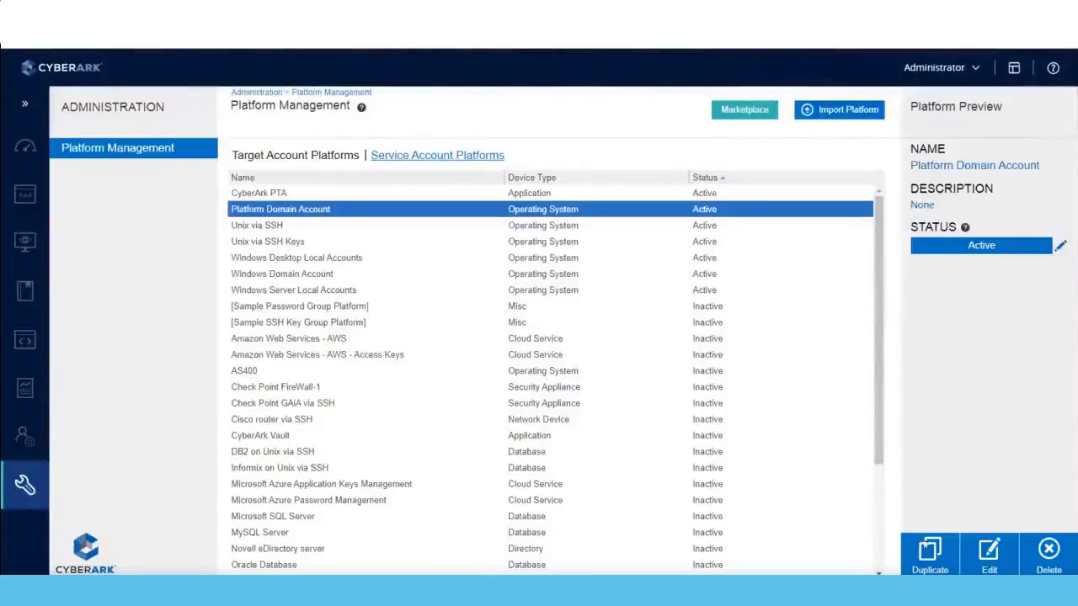
{"action": "left_click", "coordinate": [989, 553]}
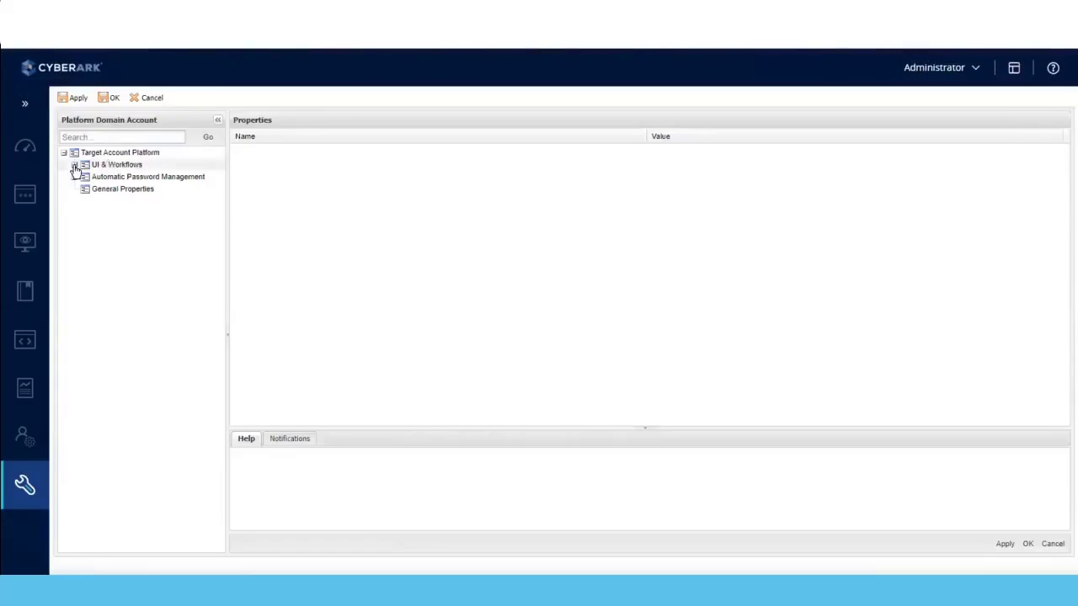
{"action": "left_click", "coordinate": [74, 165]}
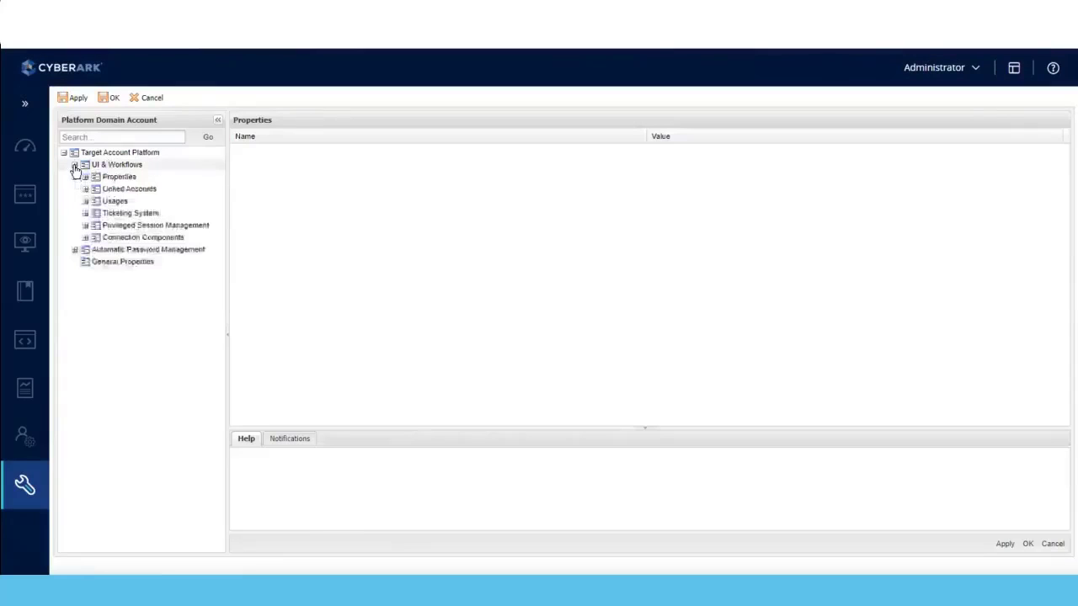
{"action": "left_click", "coordinate": [12, 337]}
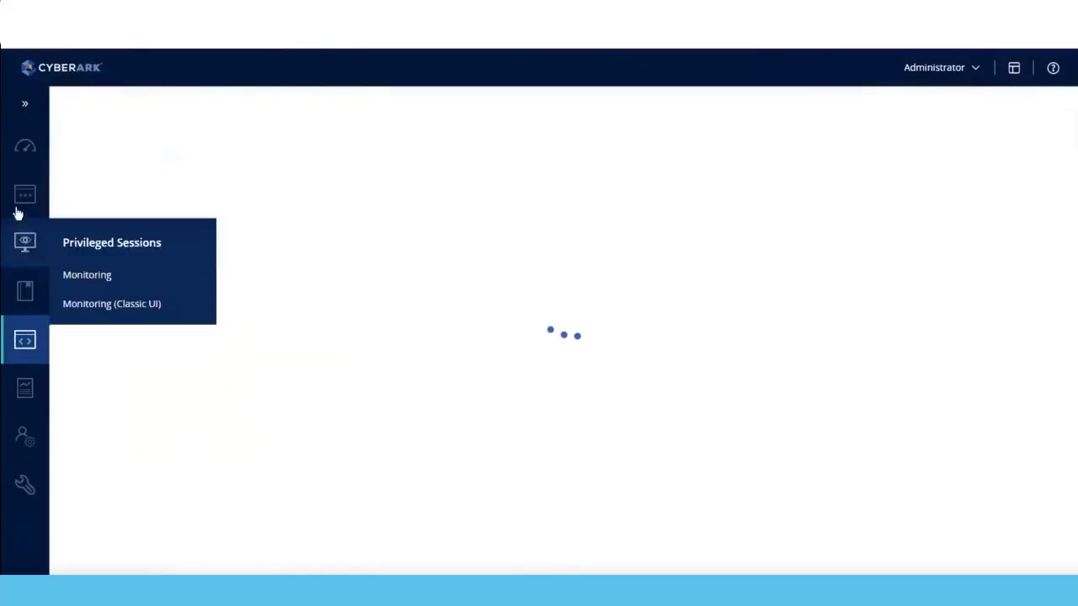
{"action": "mouse_move", "coordinate": [28, 202]}
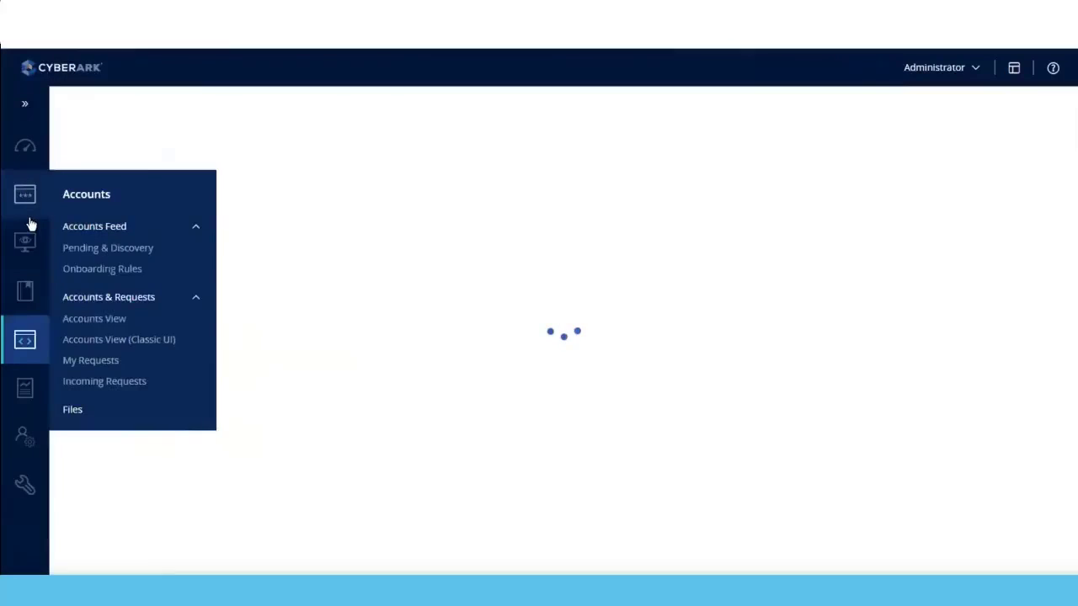
{"action": "mouse_move", "coordinate": [21, 492]}
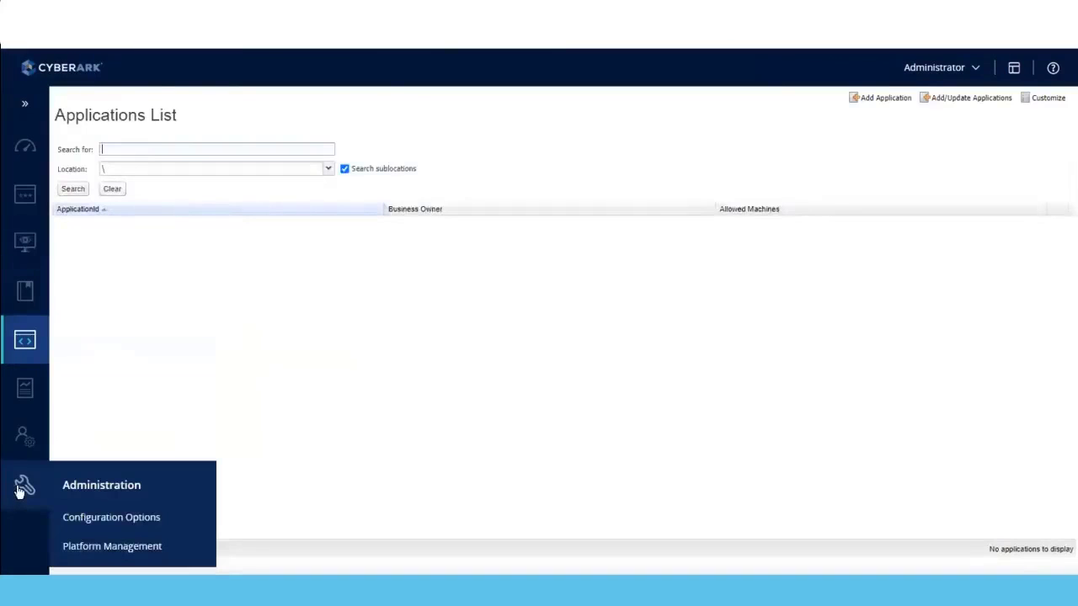
- Return to Platform Management, open the Platform Domain Account platform for editing, and expand the UI & Workflows section
{"action": "left_click", "coordinate": [80, 549]}
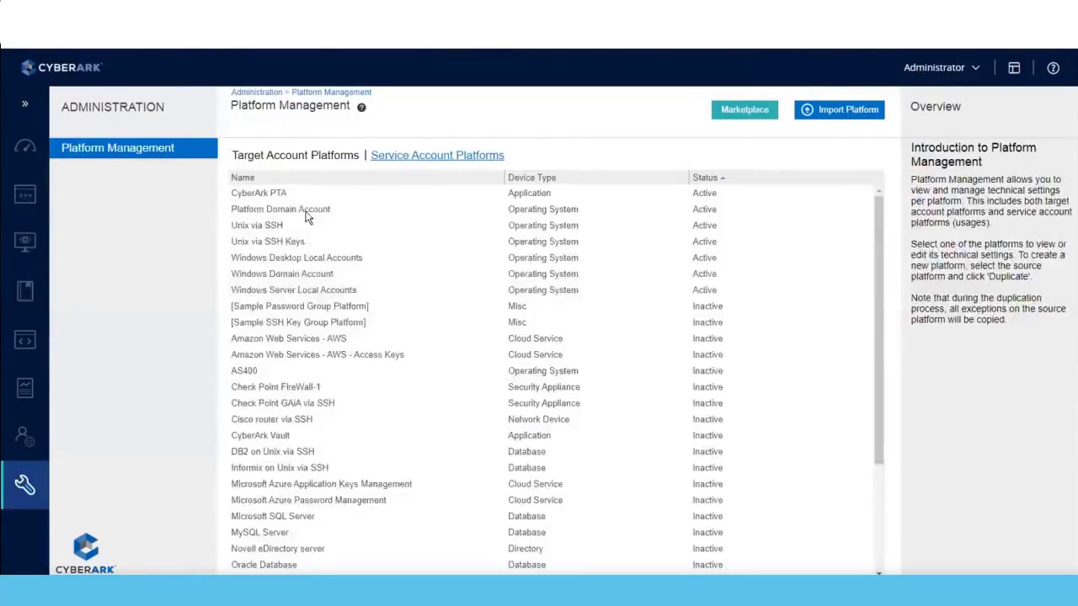
{"action": "left_click", "coordinate": [307, 217]}
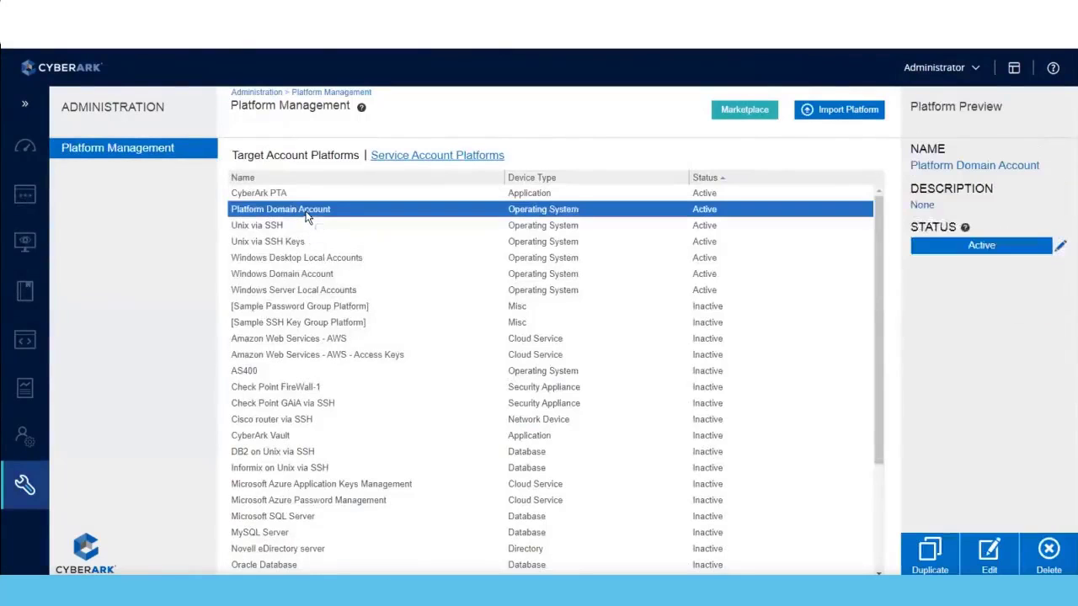
{"action": "left_click", "coordinate": [991, 556]}
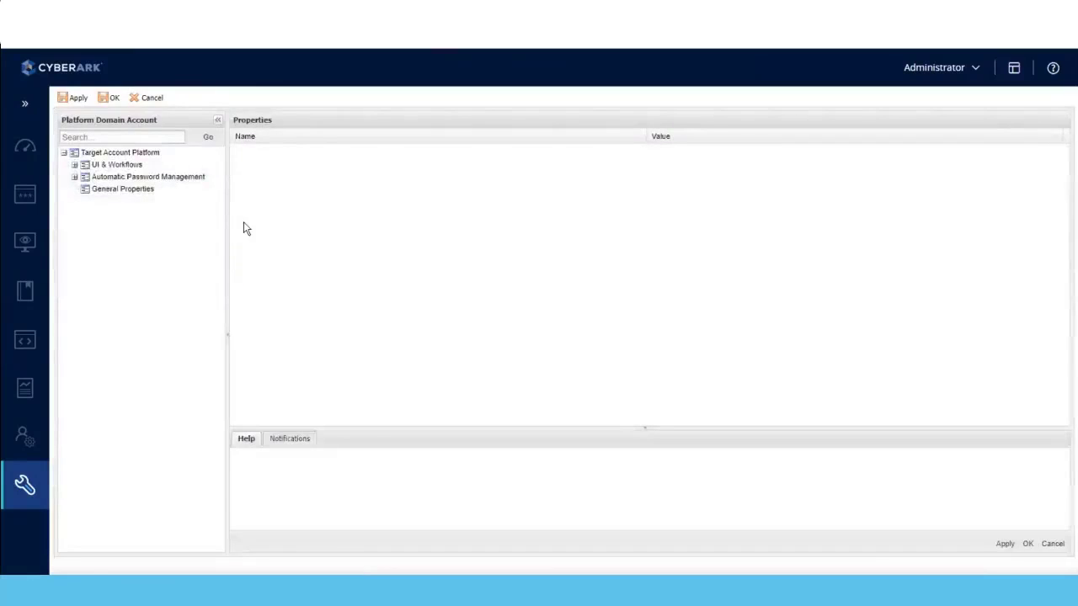
{"action": "left_click", "coordinate": [74, 165]}
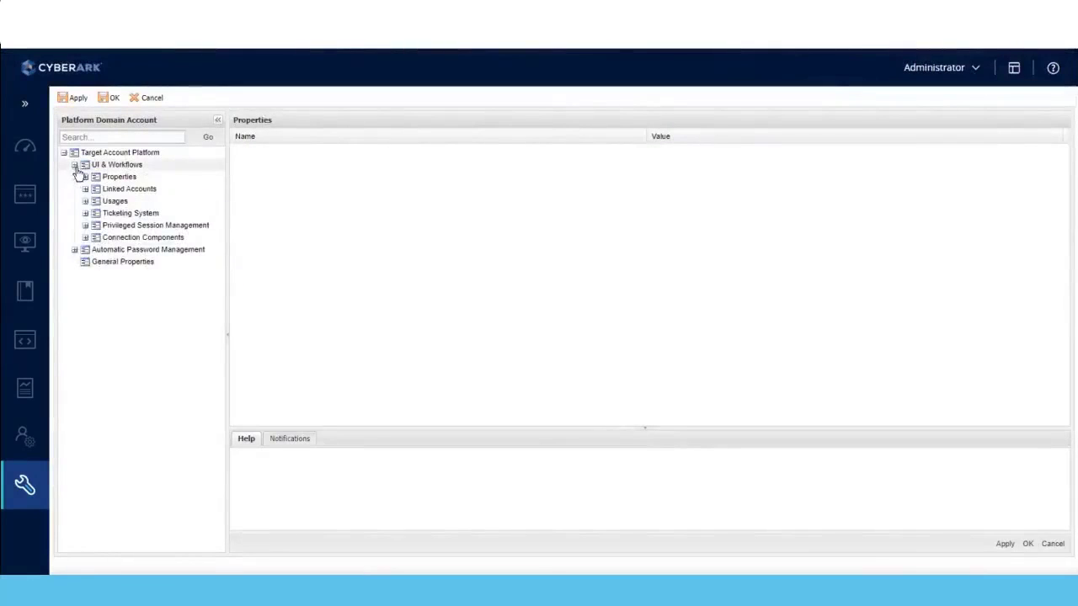